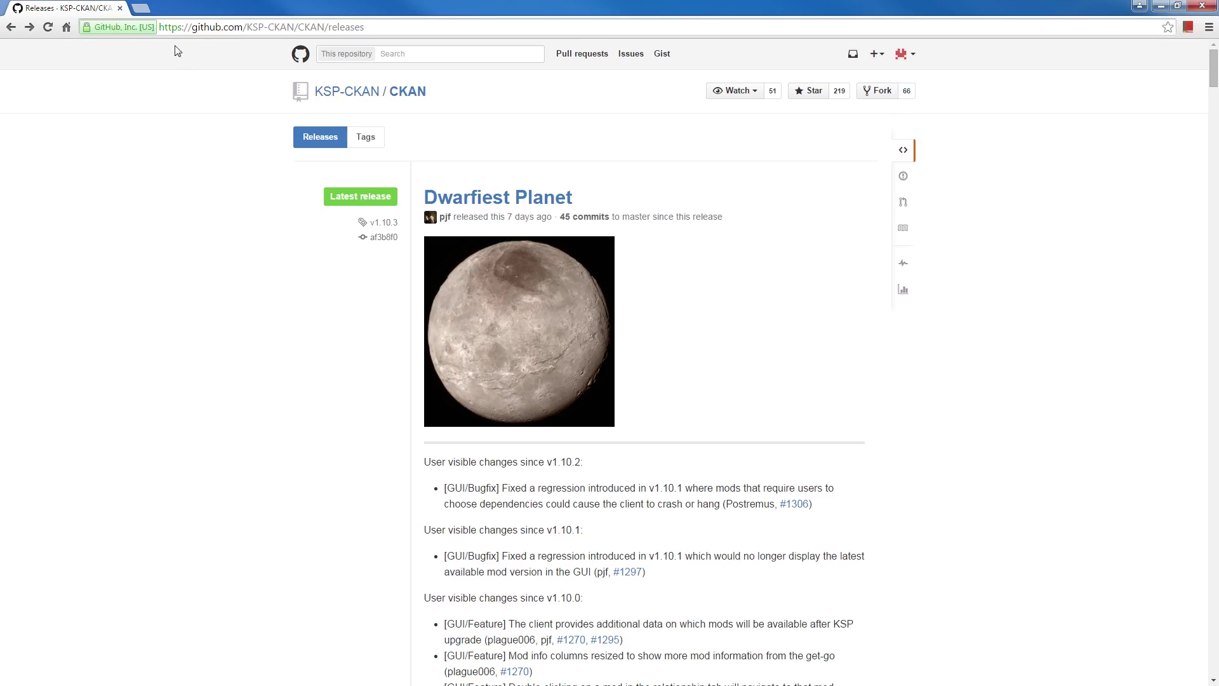
# Scroll the CKAN release notes to the .NET 4.5 requirement and follow its link to Microsoft's download page
pyautogui.click(213, 30)
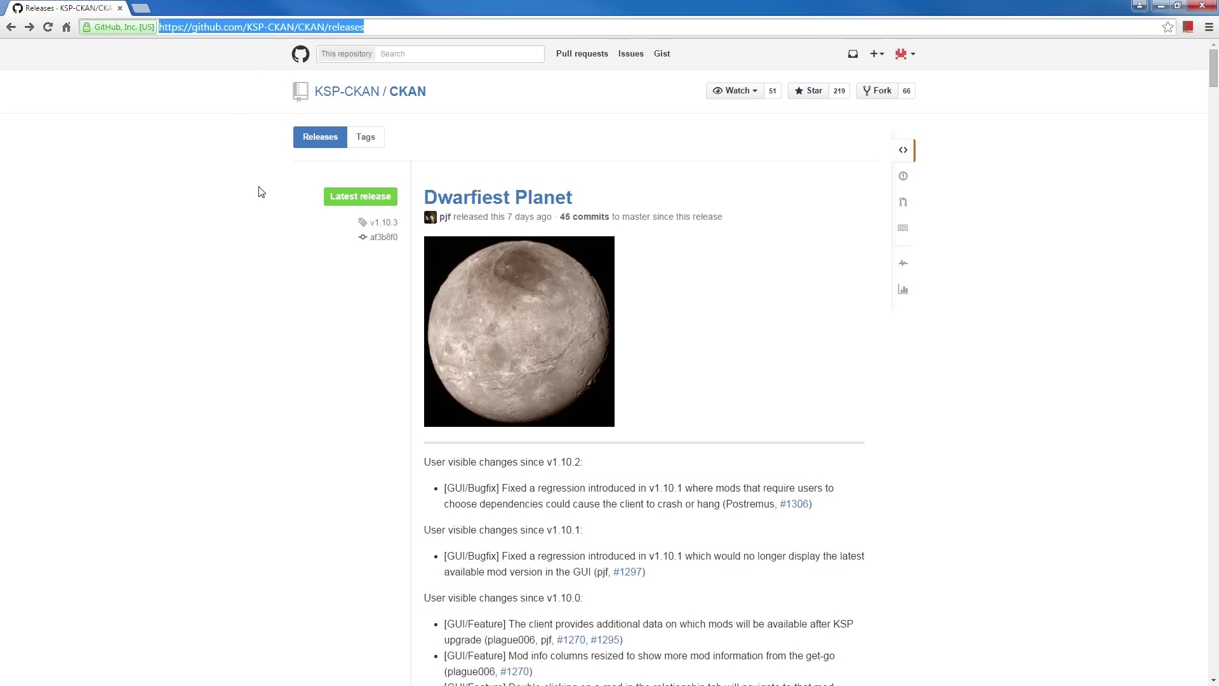
pyautogui.click(758, 260)
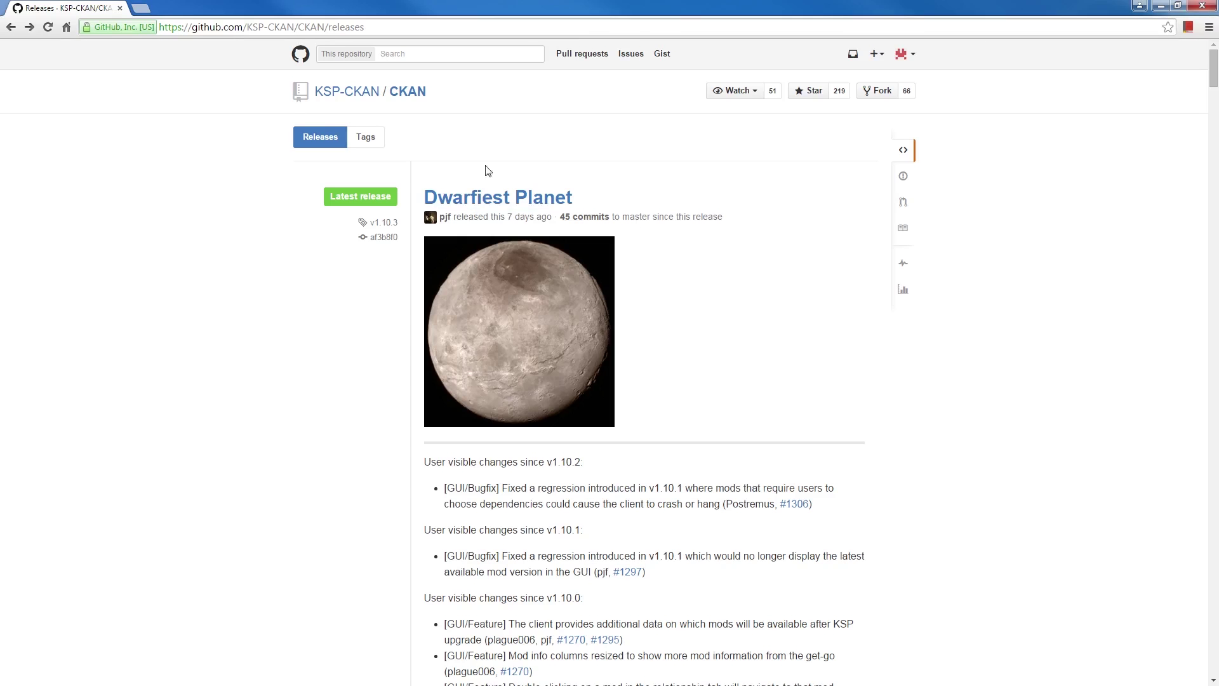
pyautogui.scroll(-3, 749, 201)
pyautogui.scroll(-6, 749, 202)
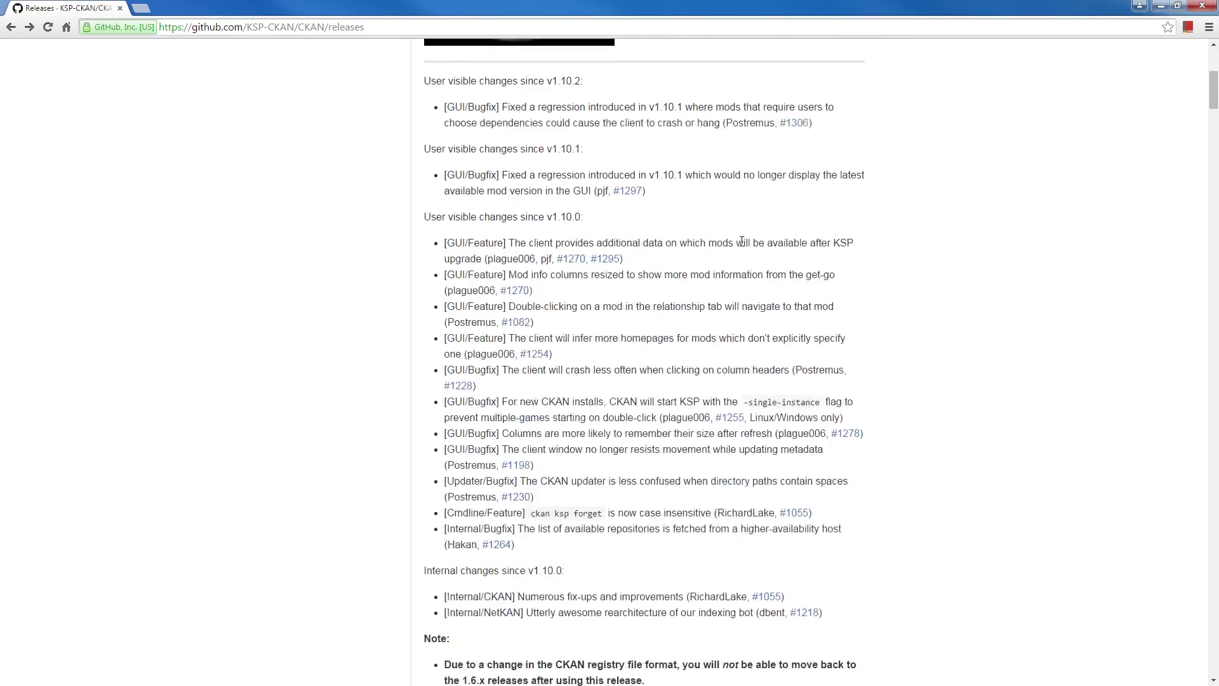
pyautogui.scroll(-2, 734, 288)
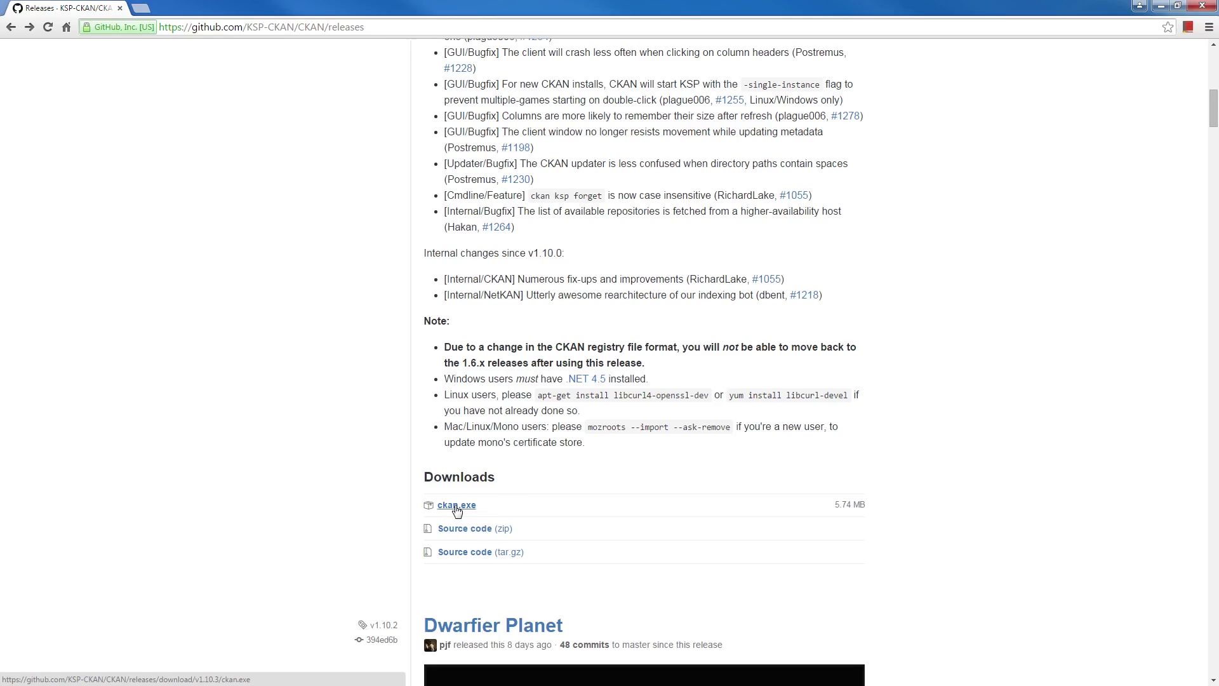
pyautogui.click(586, 381)
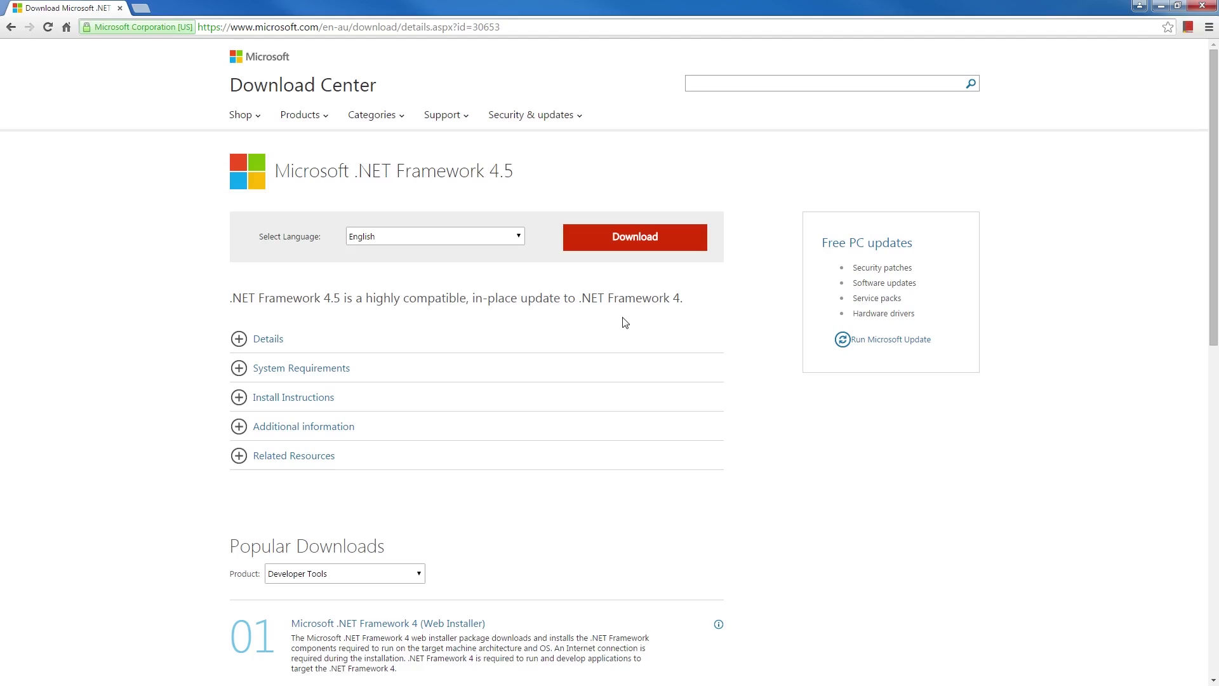
# Go back from the .NET Framework 4.5 download page to the CKAN releases page
pyautogui.hotkey('alt', 'Left')
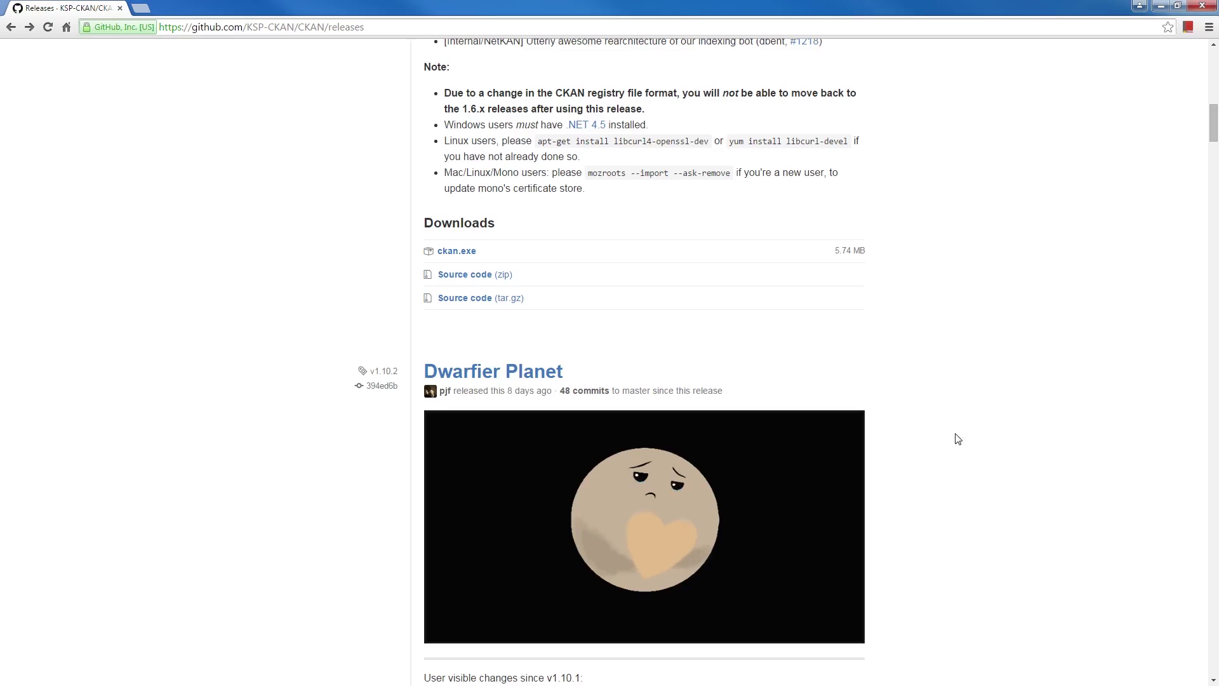
# Scroll up and down through the latest CKAN release's list of changes
pyautogui.scroll(15, 968, 286)
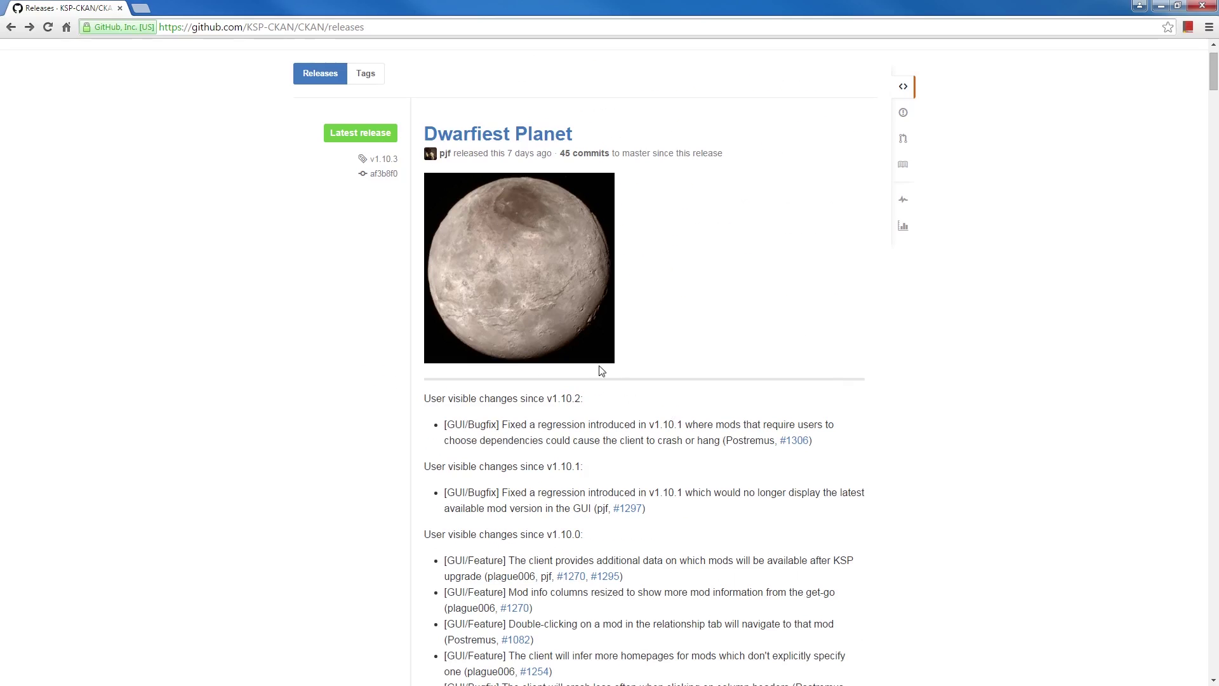
pyautogui.scroll(-15, 765, 273)
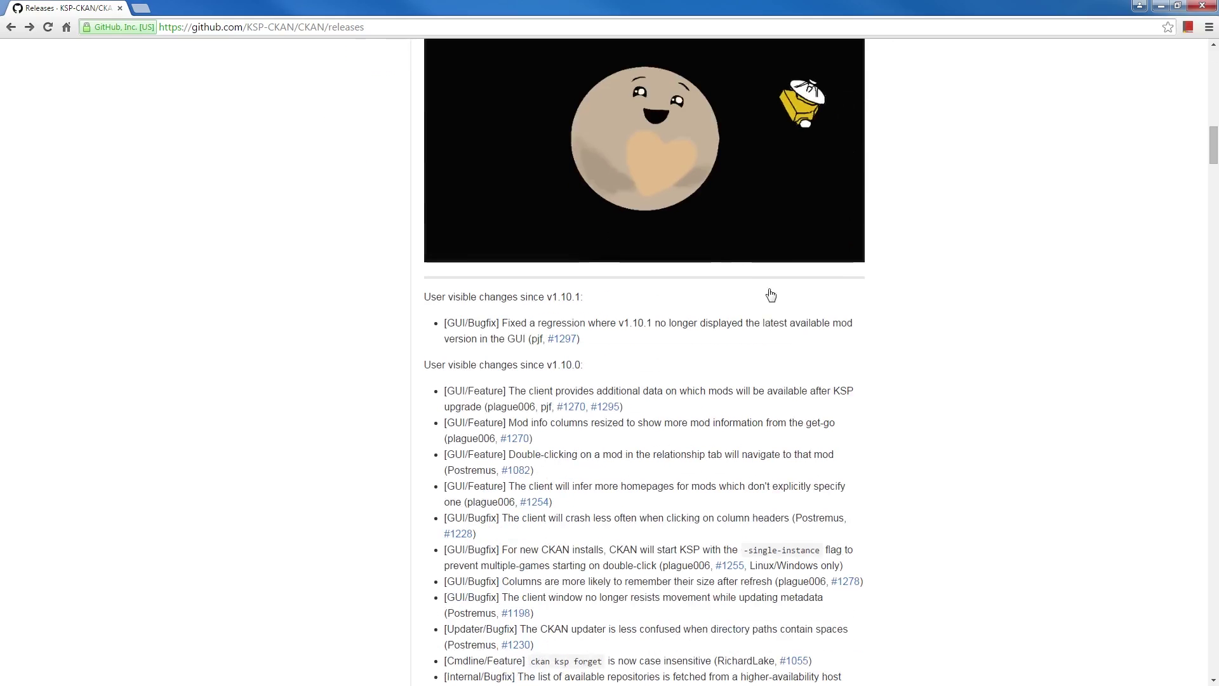
pyautogui.scroll(20, 713, 373)
pyautogui.scroll(-15, 716, 375)
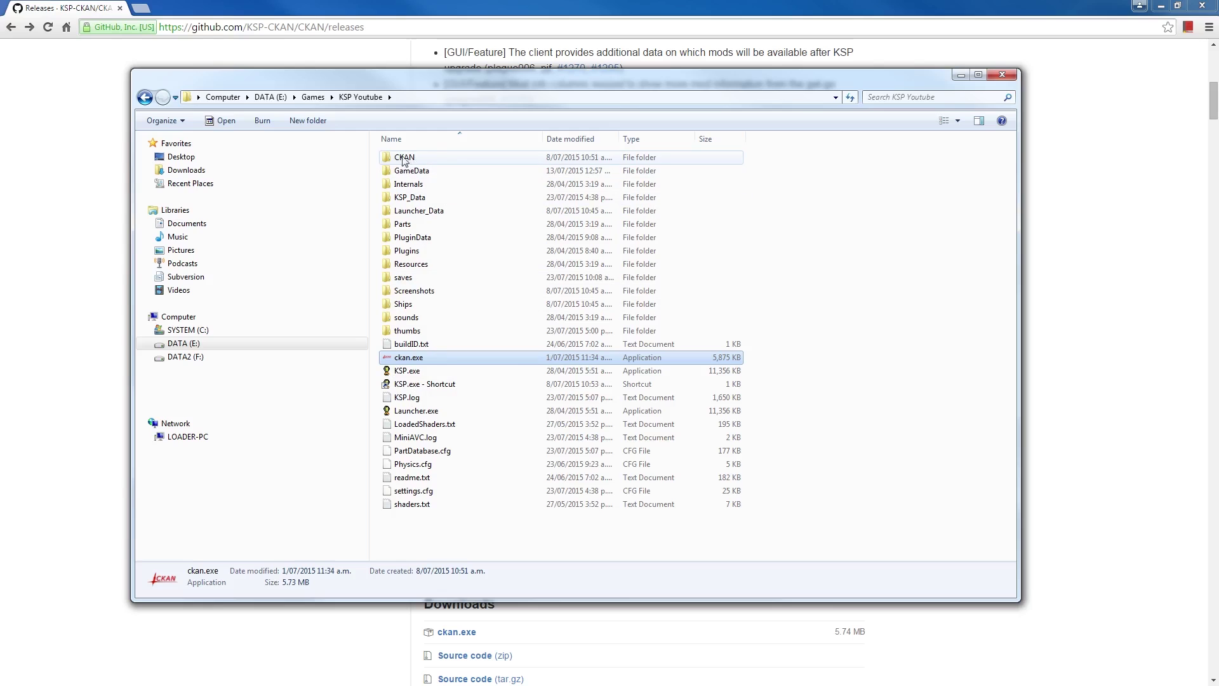
# Launch ckan.exe from the KSP Youtube folder, scroll its mod list, and reposition the CKAN window
pyautogui.doubleClick(438, 361)
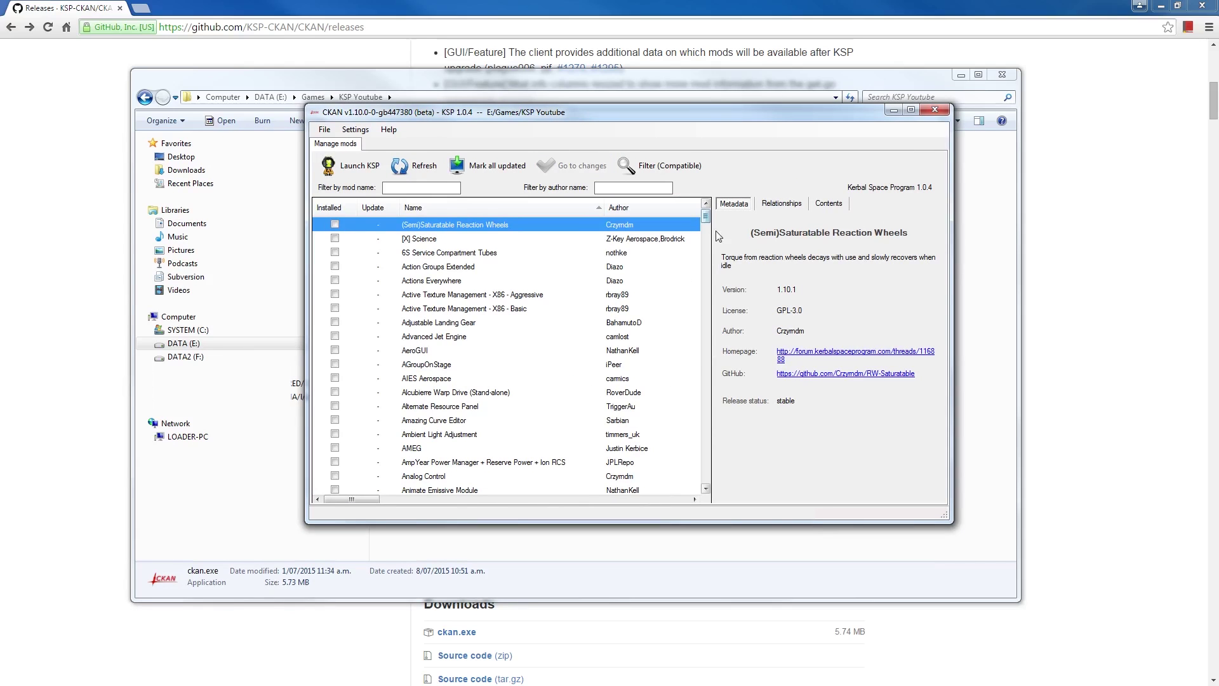
pyautogui.moveTo(707, 222); pyautogui.dragTo(707, 338)
pyautogui.moveTo(620, 119)
pyautogui.mouseDown()
pyautogui.moveTo(581, 445)
pyautogui.moveTo(597, 163)
pyautogui.moveTo(610, 118)
pyautogui.mouseUp()
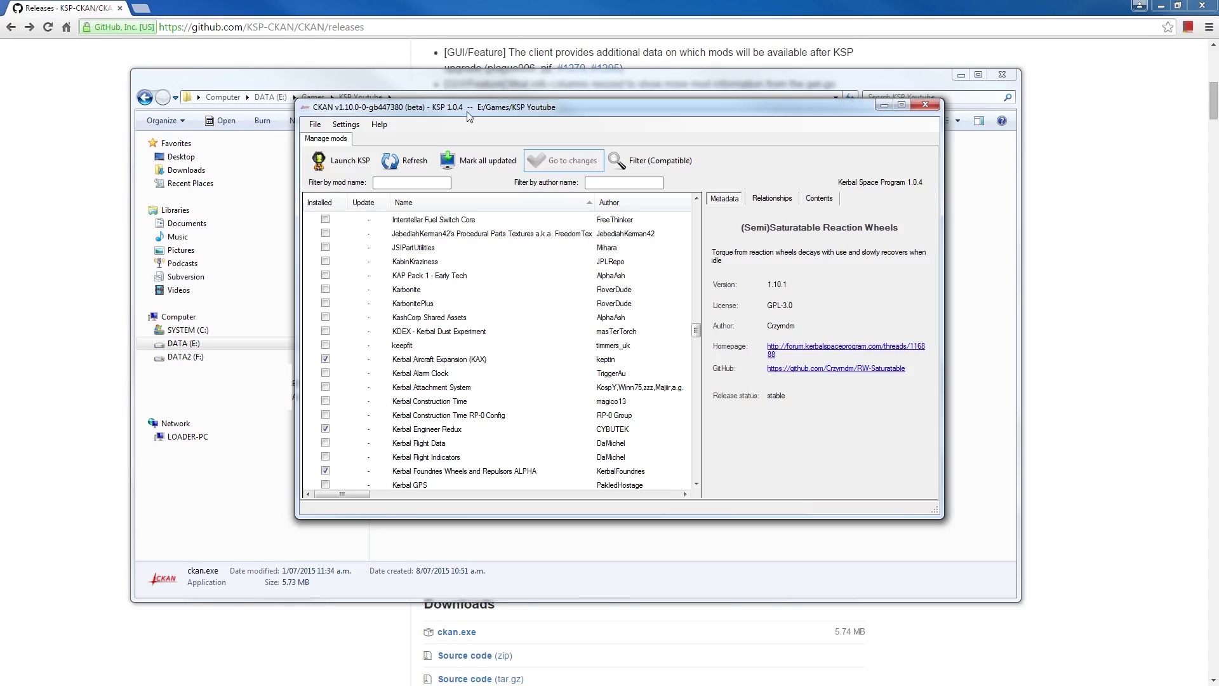
# Install mods from the KKW-Modlist.ckan file via File > Install from .ckan
pyautogui.click(317, 125)
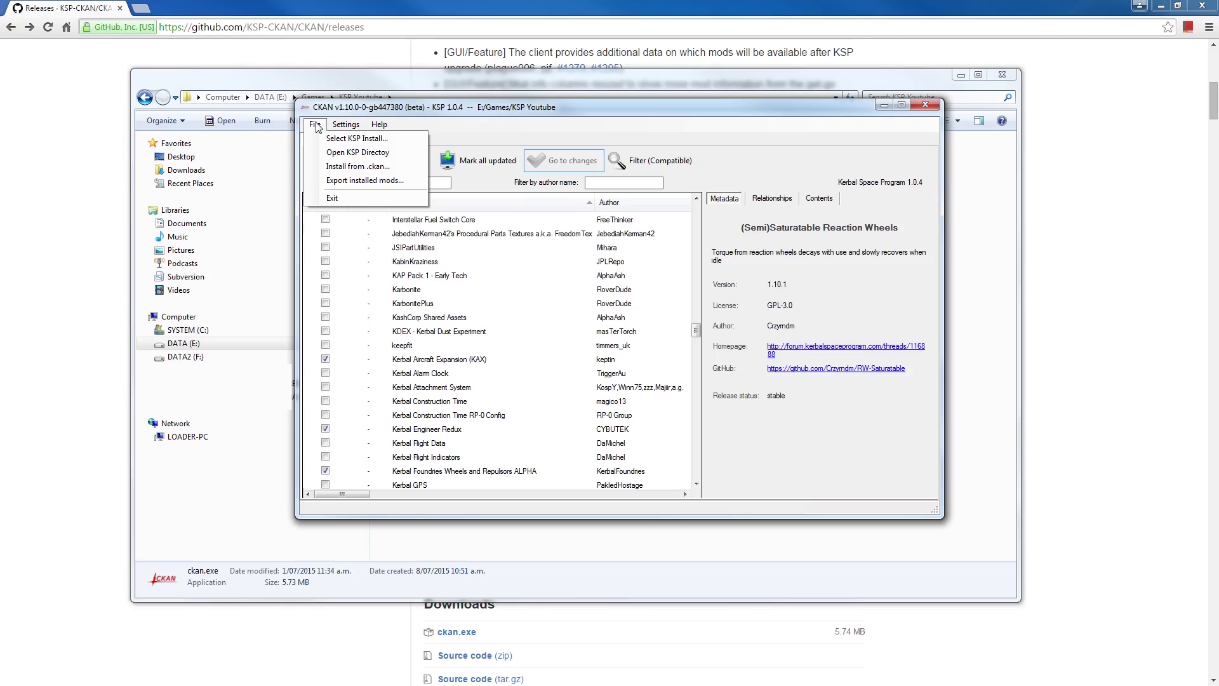
pyautogui.click(382, 168)
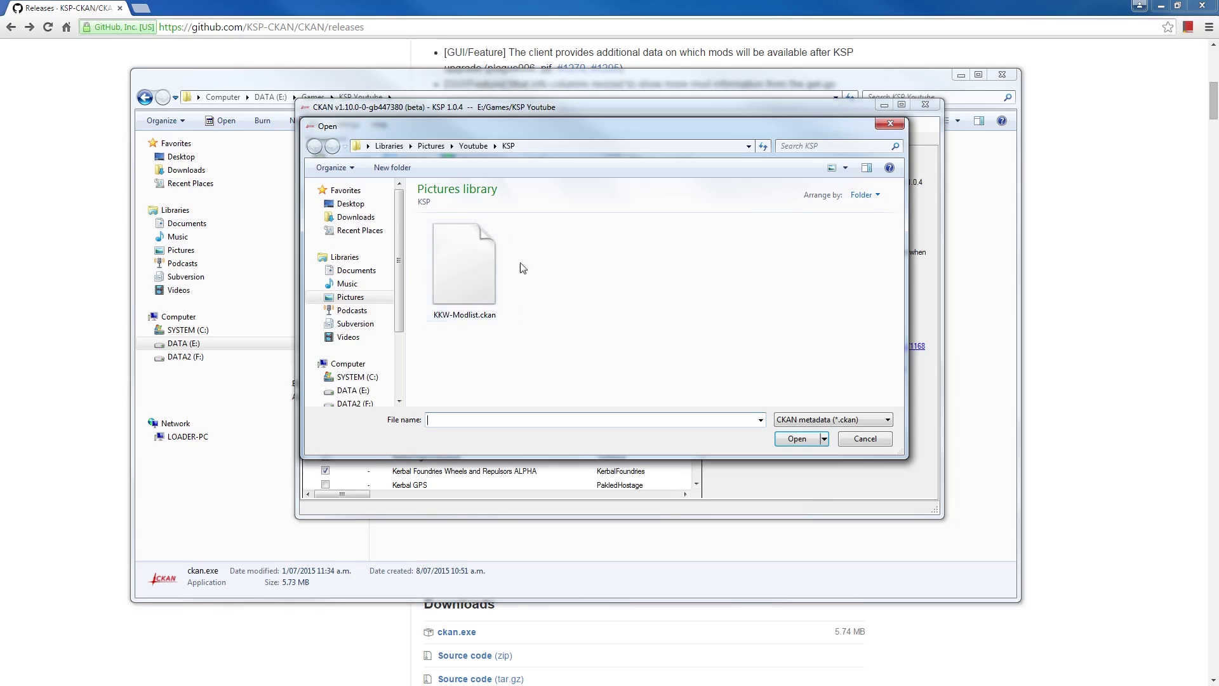
pyautogui.click(471, 288)
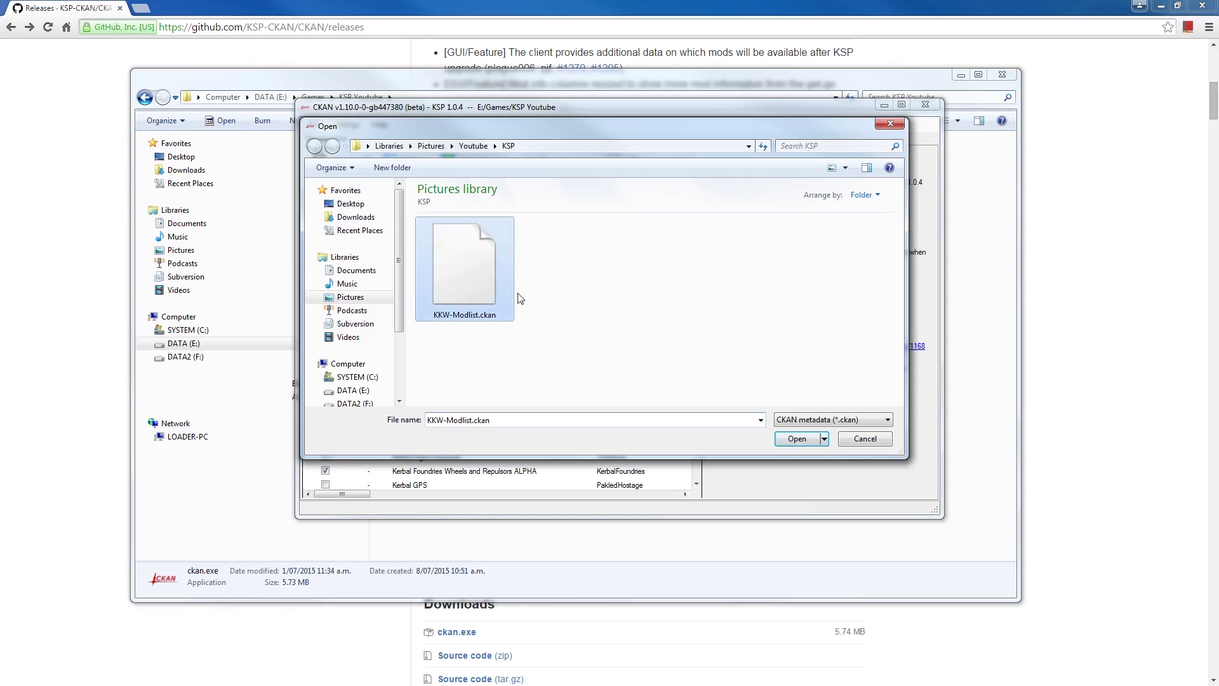
pyautogui.click(786, 445)
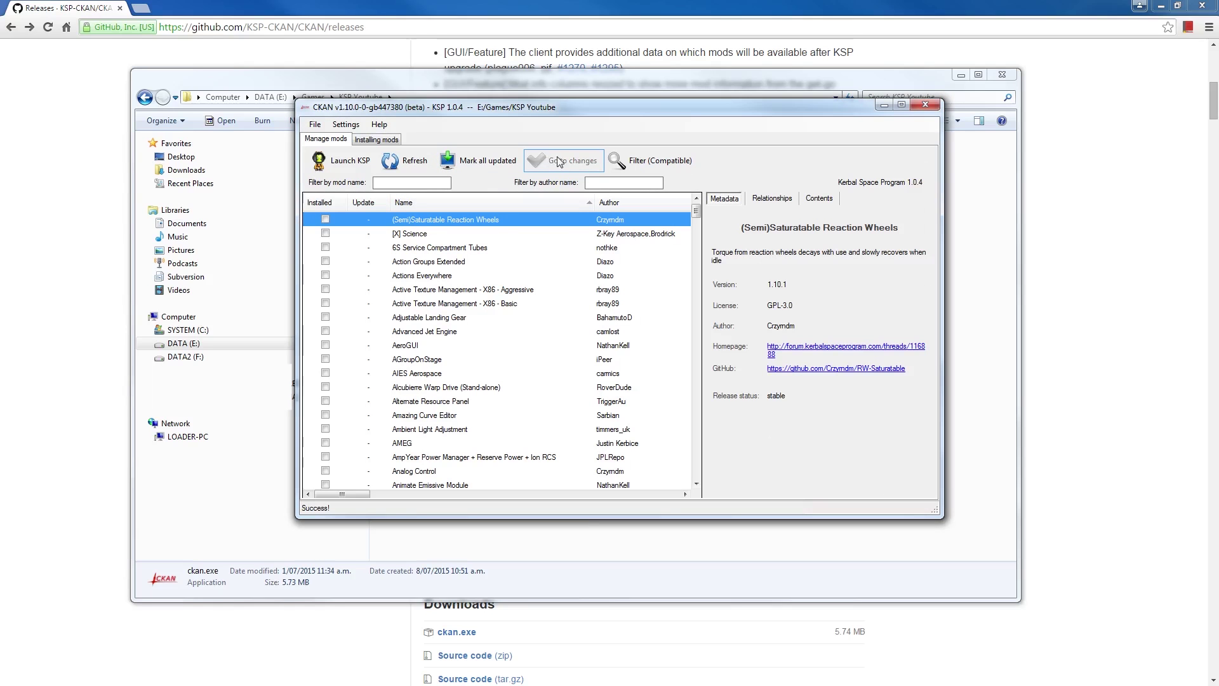
# Mark all mod updates, check the changeset, then filter the mod list to Installed
pyautogui.click(498, 162)
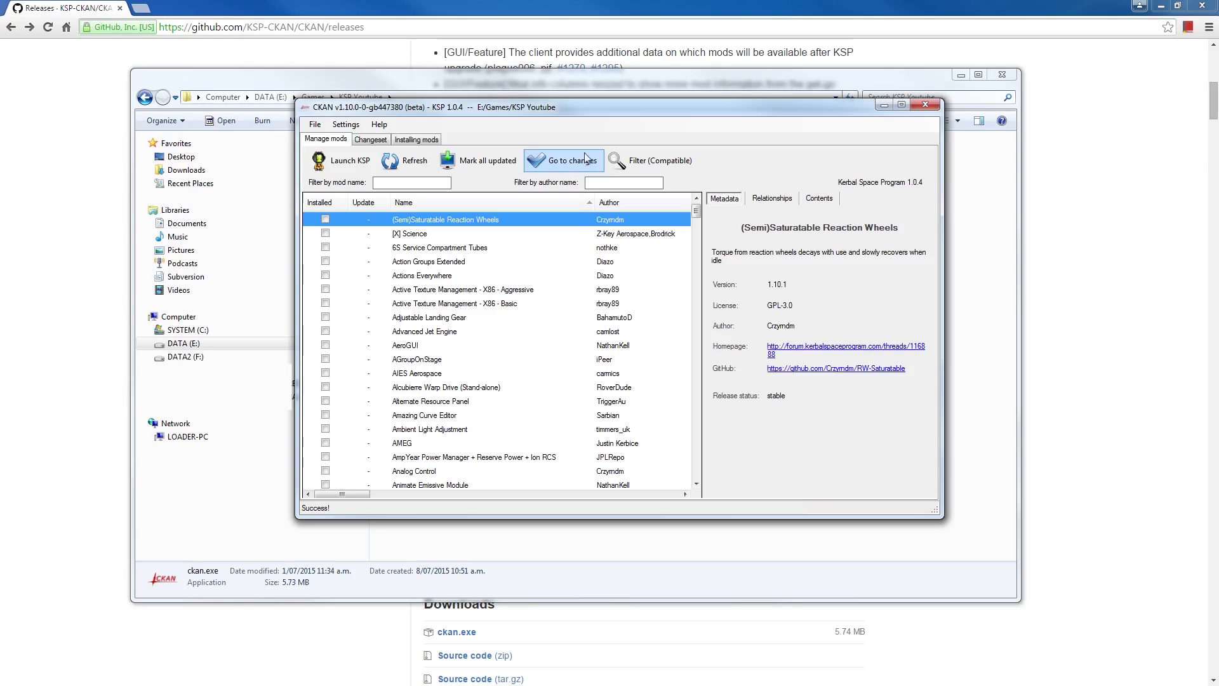
pyautogui.click(575, 167)
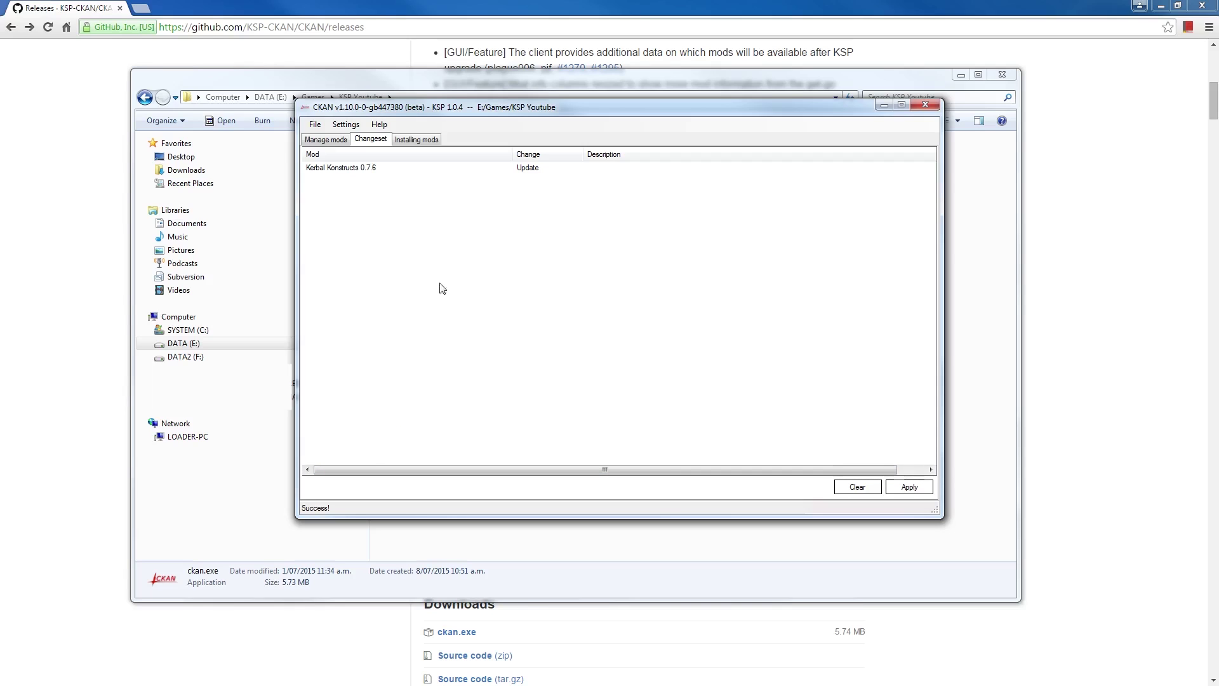
pyautogui.click(326, 139)
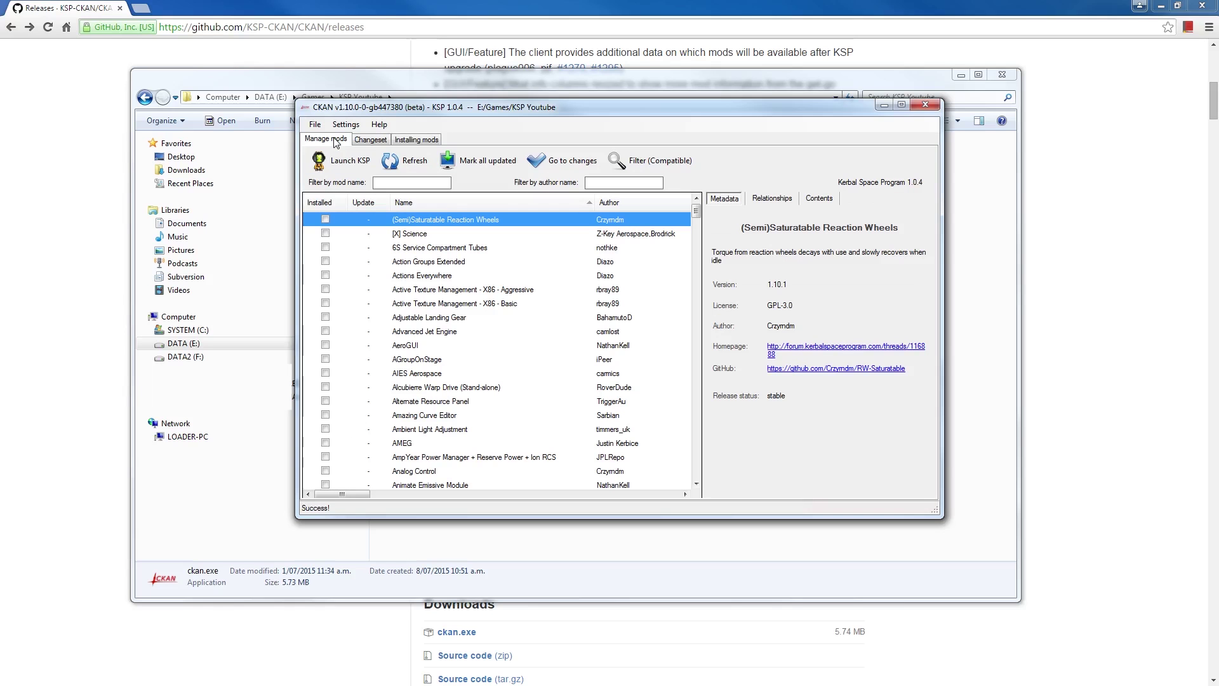
pyautogui.click(672, 163)
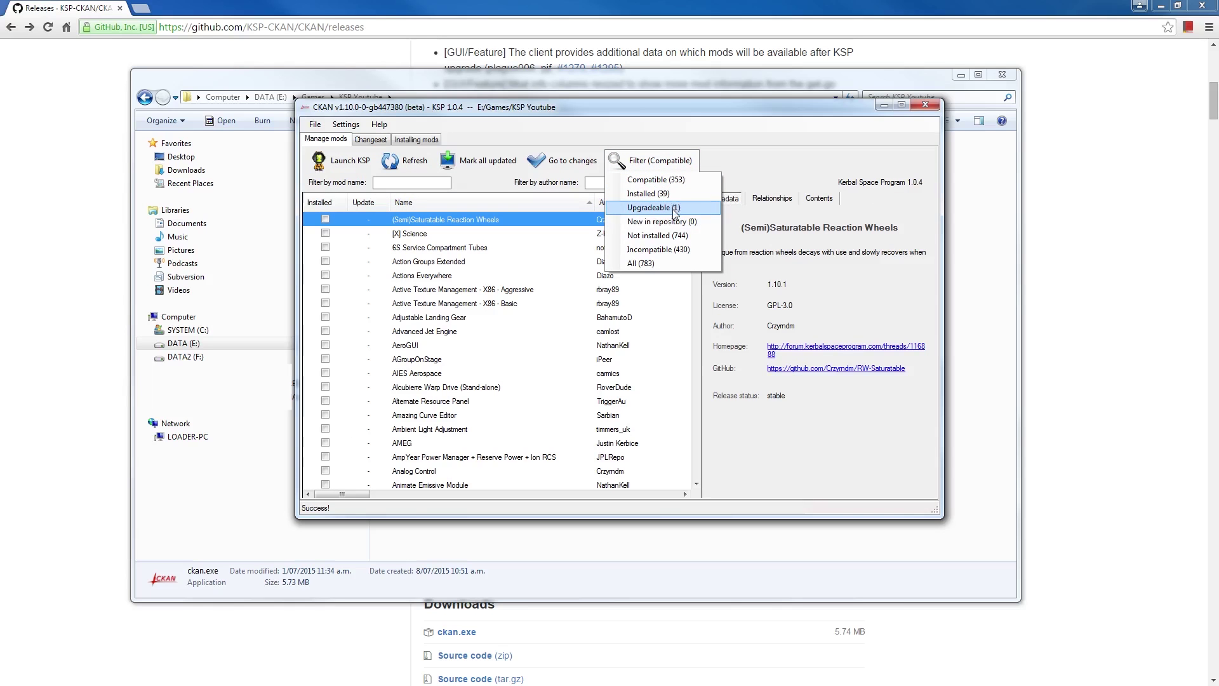
pyautogui.click(675, 194)
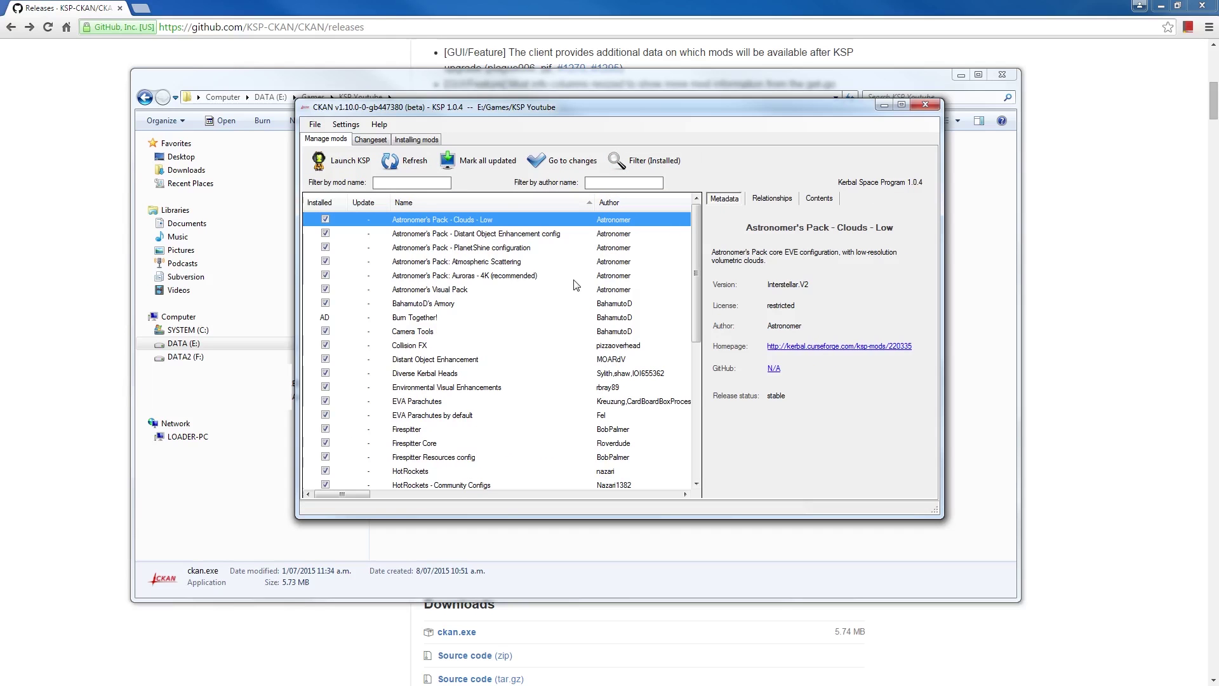
# Confirm Kerbal Konstructs 0.7.6 is queued for update in the Changeset, then close CKAN
pyautogui.moveTo(697, 236)
pyautogui.mouseDown()
pyautogui.moveTo(696, 380)
pyautogui.moveTo(698, 224)
pyautogui.mouseUp()
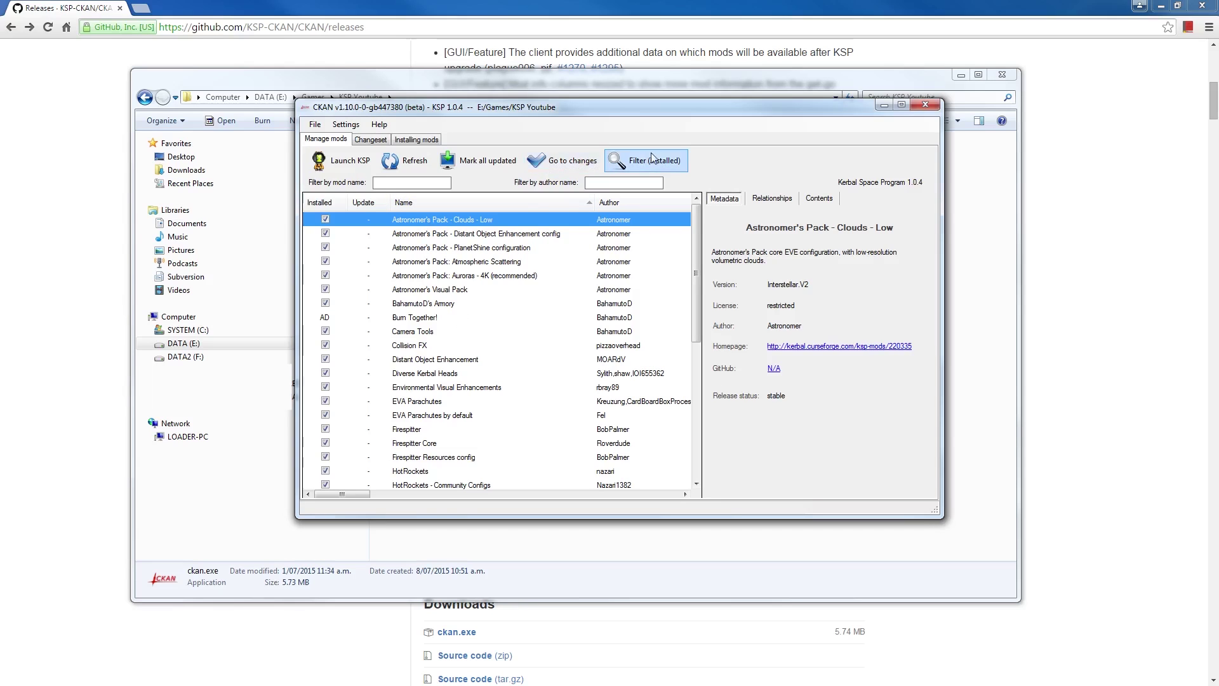
pyautogui.click(570, 164)
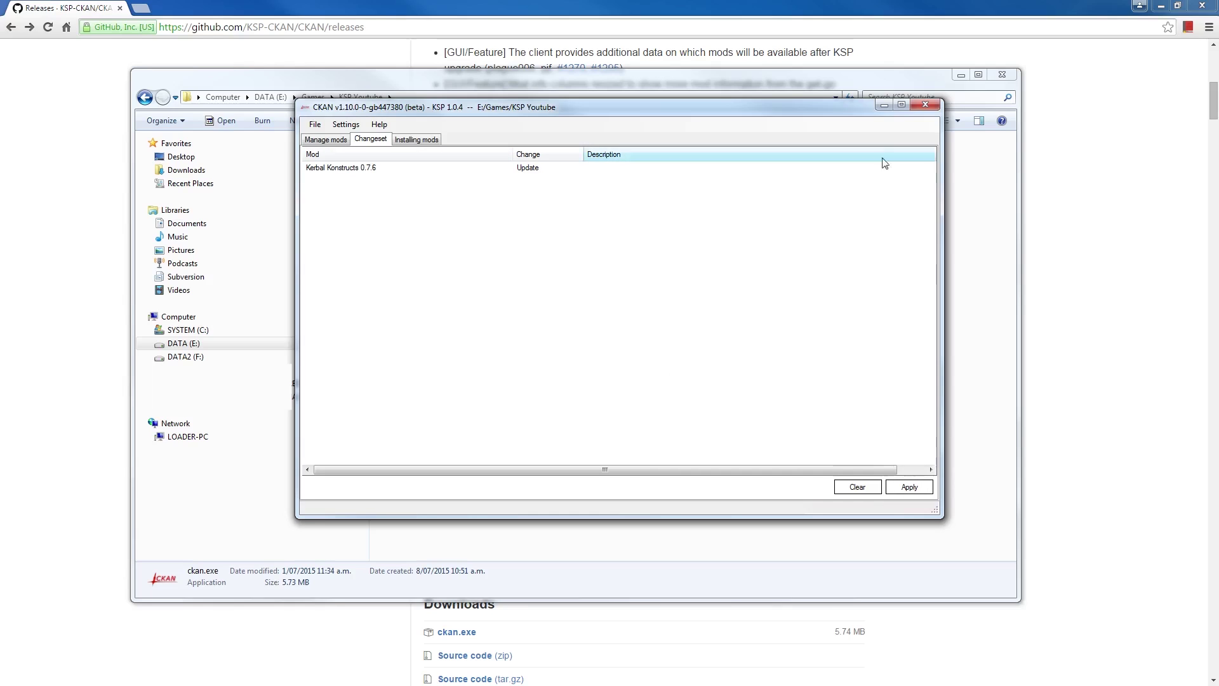
pyautogui.click(925, 104)
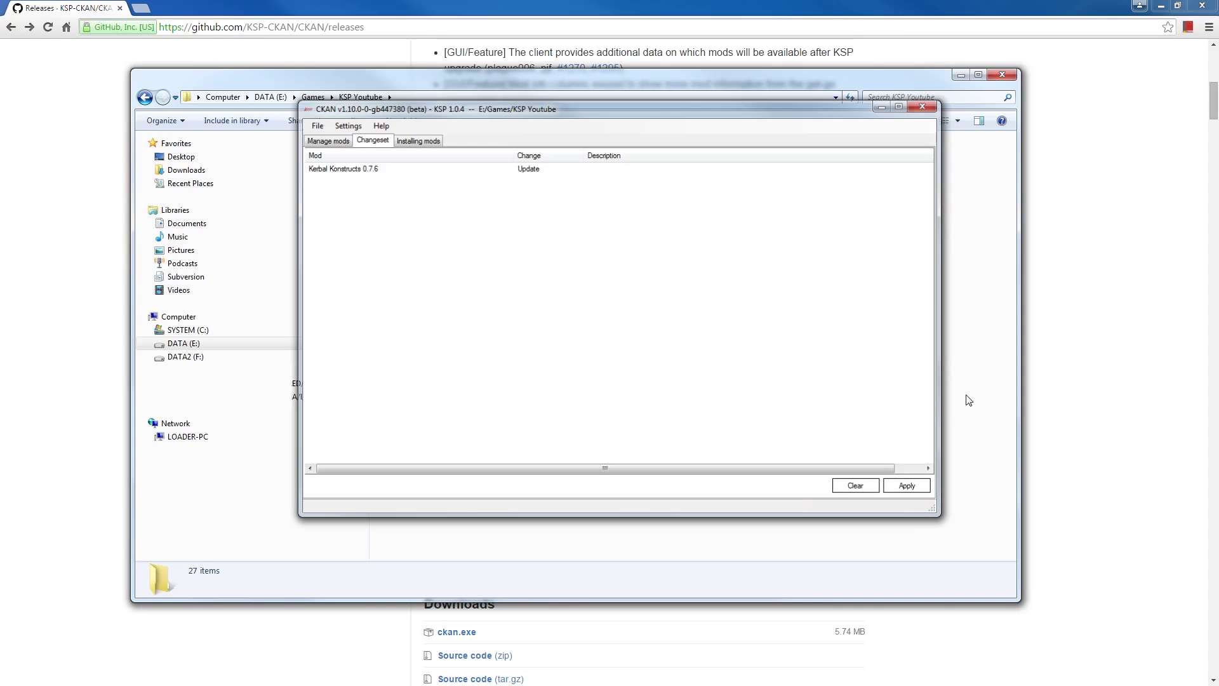
# Open the KSP.exe shortcut's Properties and highlight the -force-opengl flag in its Target
pyautogui.moveTo(597, 82); pyautogui.dragTo(599, 91)
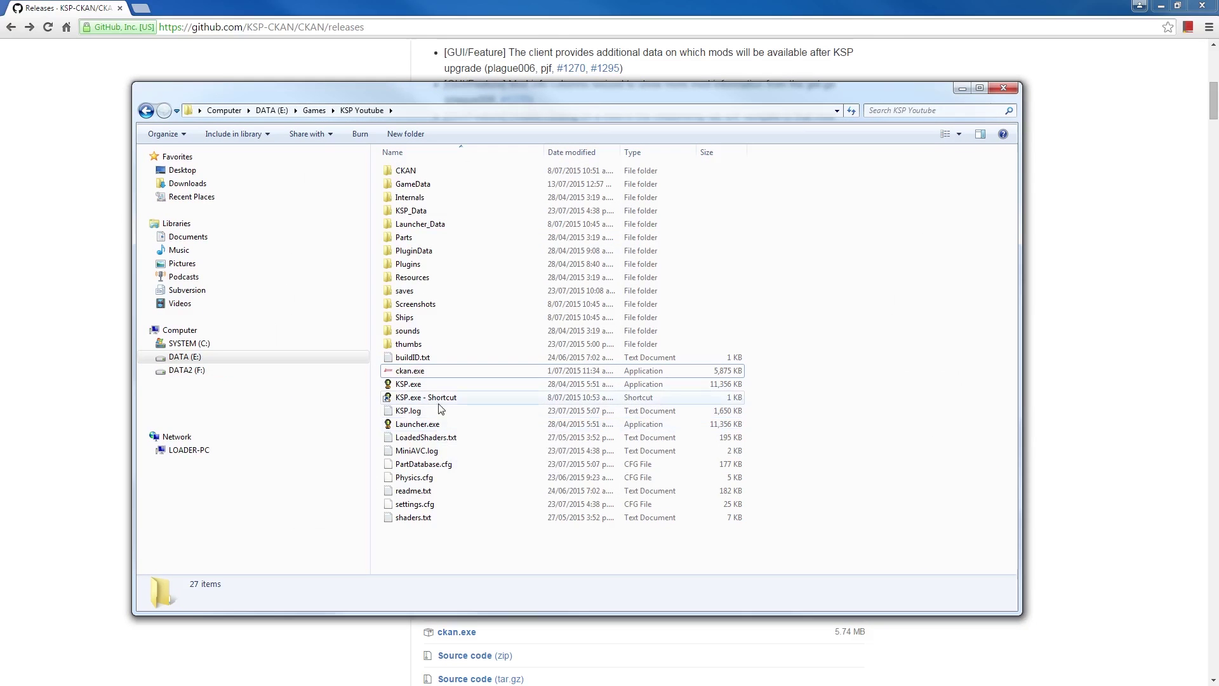
pyautogui.click(401, 399)
pyautogui.rightClick(400, 400)
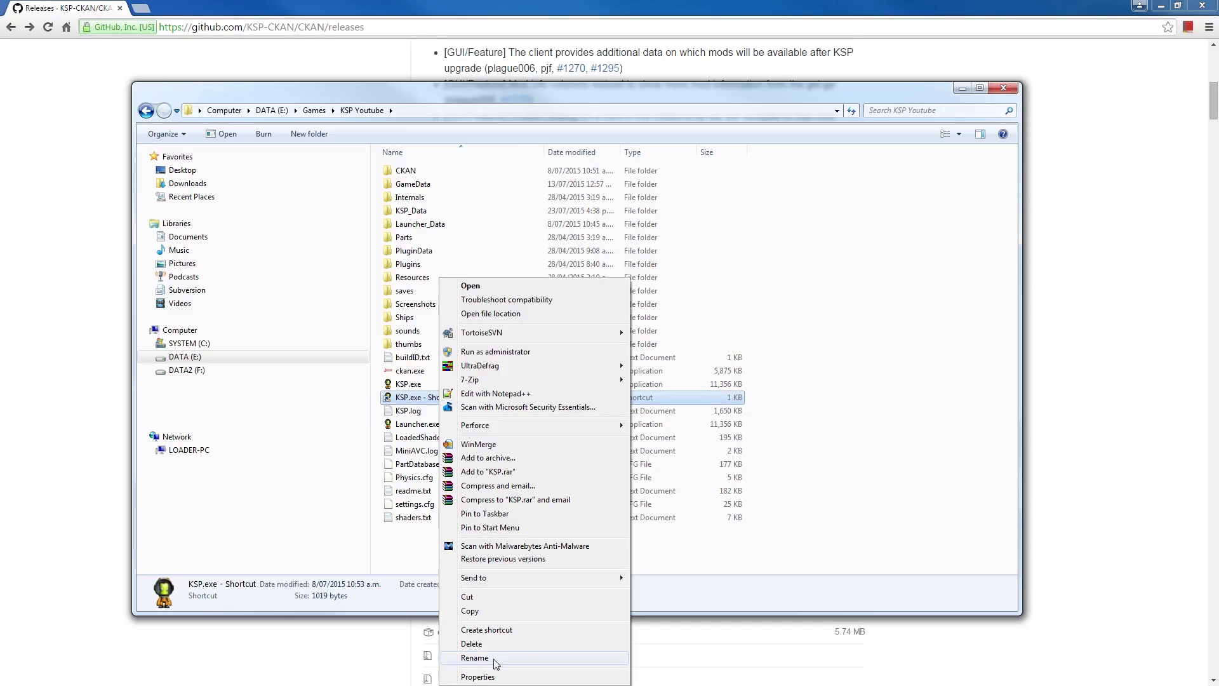
pyautogui.click(502, 677)
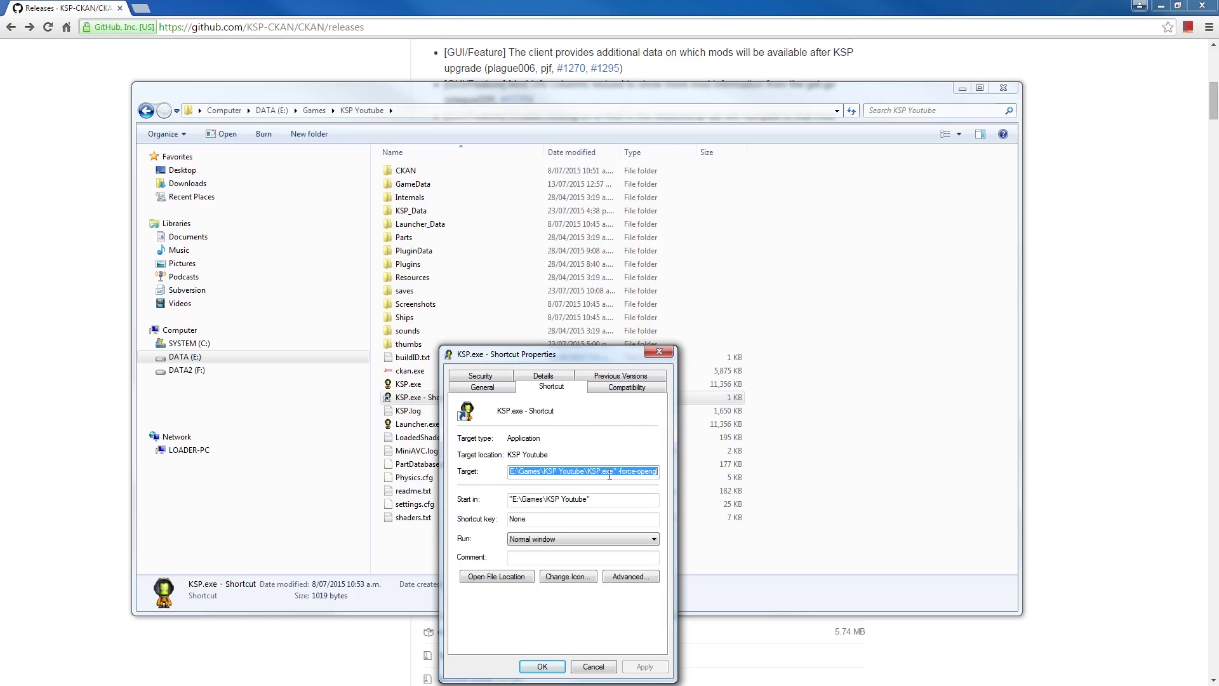
pyautogui.click(610, 475)
pyautogui.moveTo(617, 475); pyautogui.dragTo(663, 475)
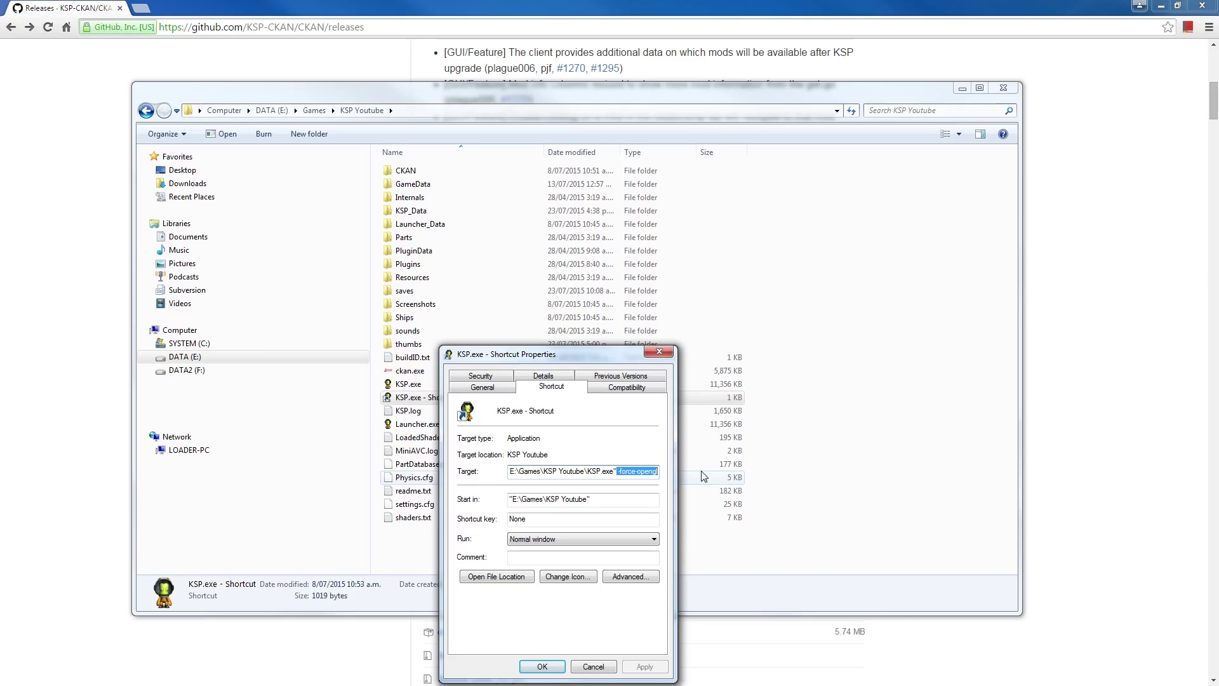
pyautogui.click(635, 471)
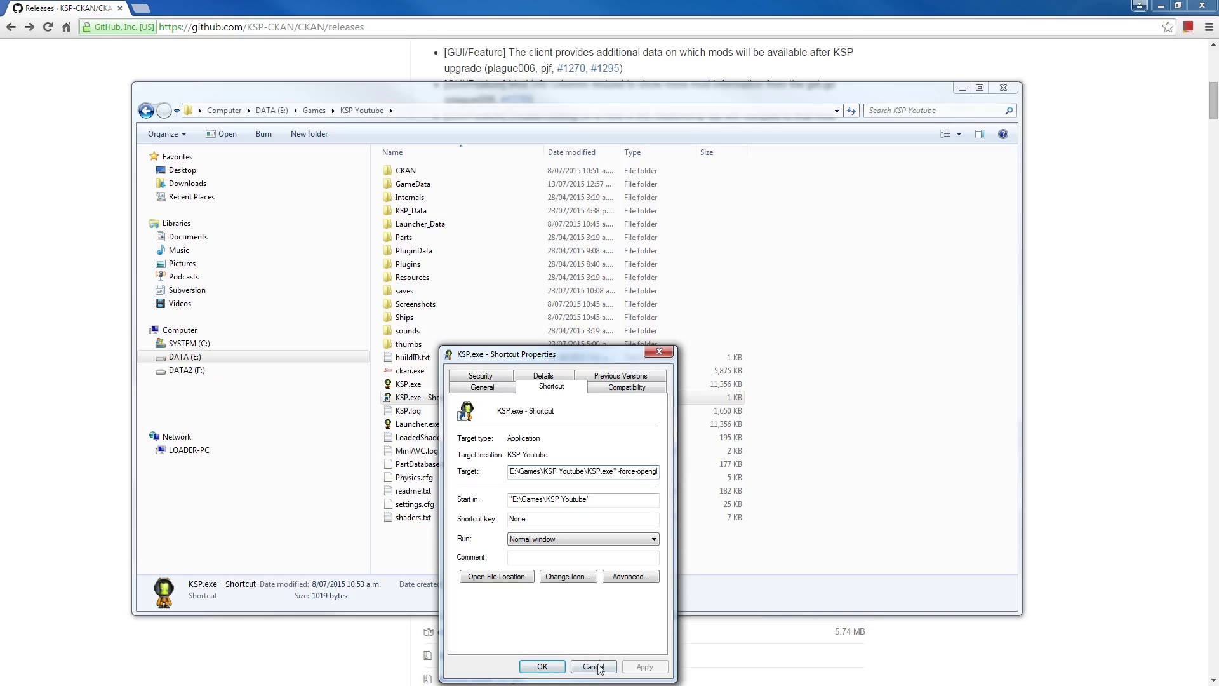